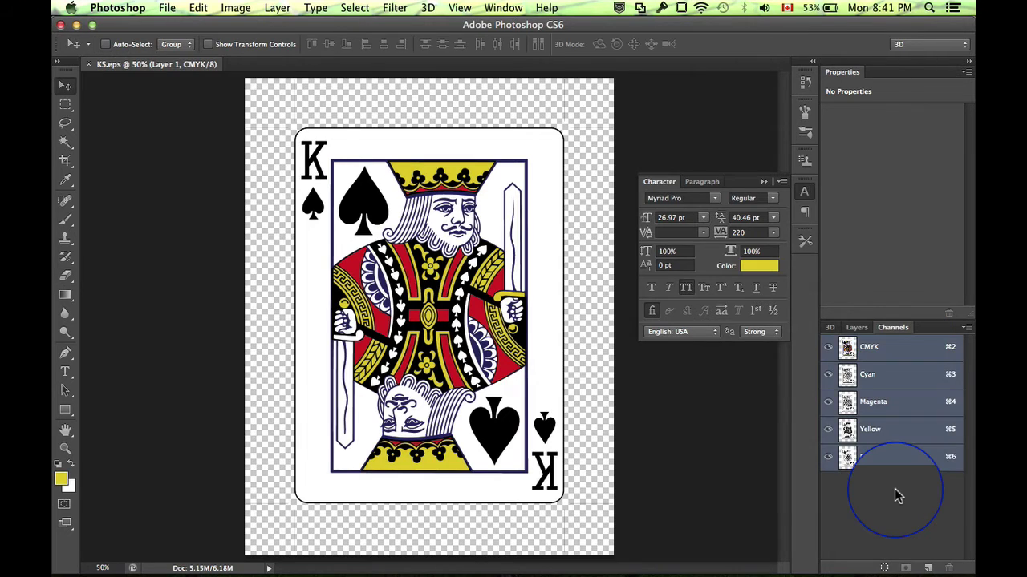
# Inspect the Cyan, Magenta, Yellow and Black channels one by one and zoom to 100%.
pyautogui.press('super+3')
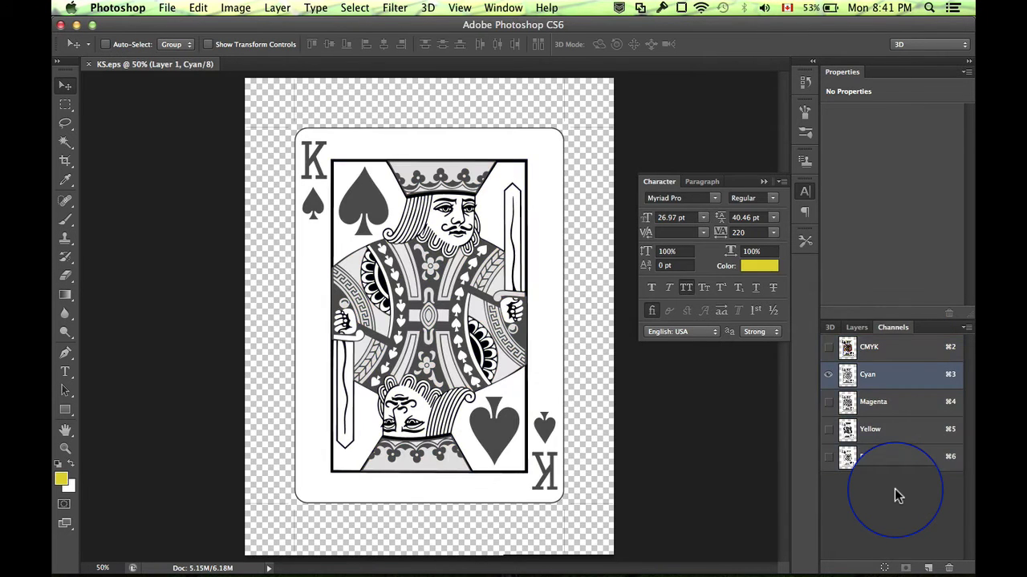
pyautogui.press('super+4')
pyautogui.press('super+5')
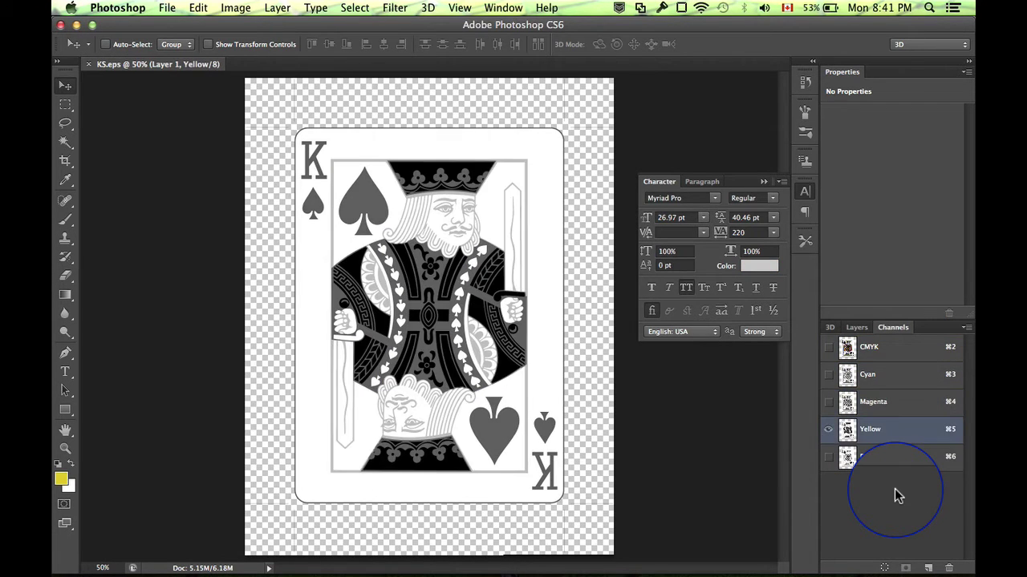
pyautogui.press('super+6')
pyautogui.press('super+1')
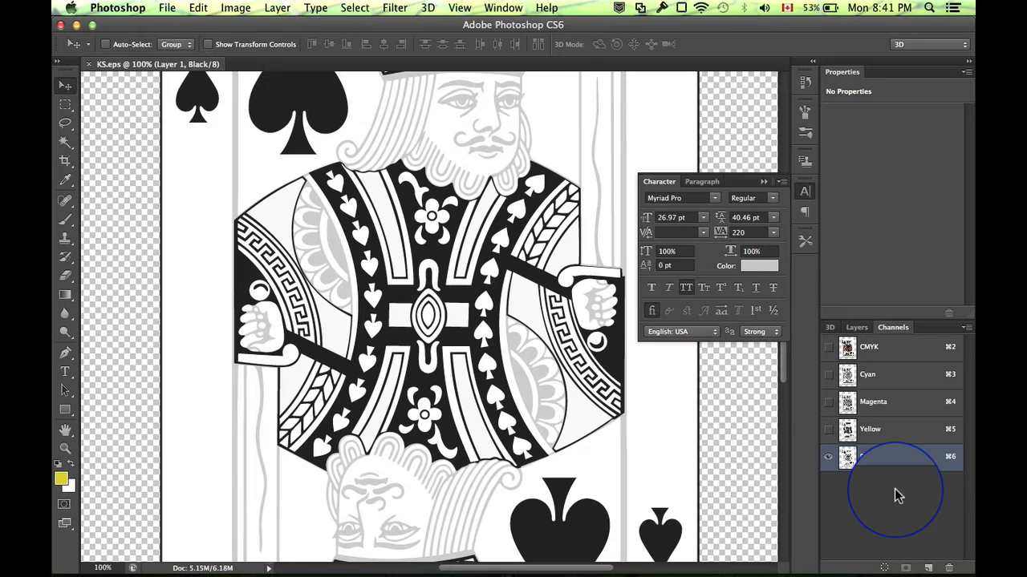
# Return to the full-colour view, zoom out, and delete both PANTONE 8643 C spot channels.
pyautogui.click(827, 347)
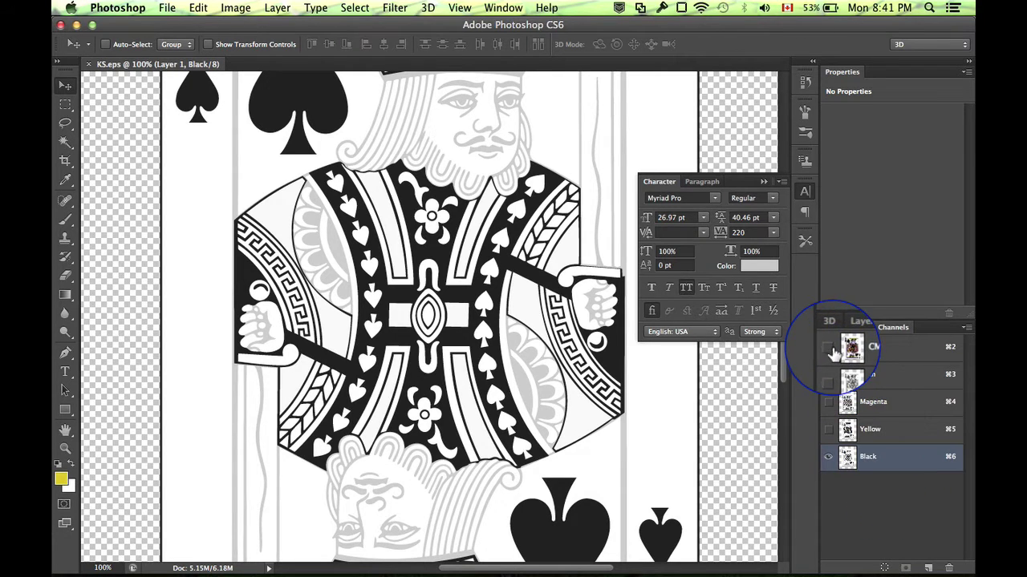
pyautogui.press('super+minus')
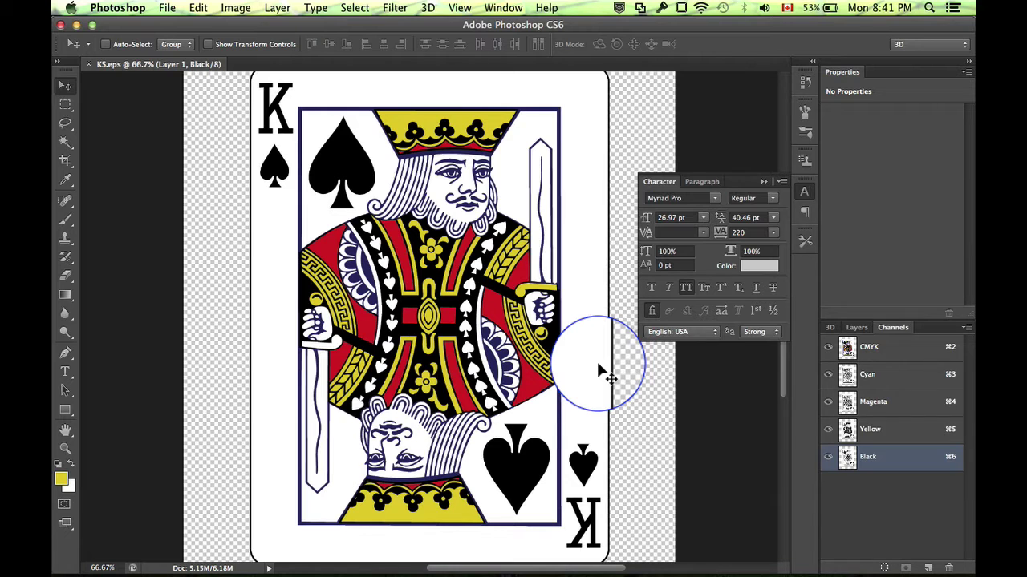
pyautogui.click(855, 327)
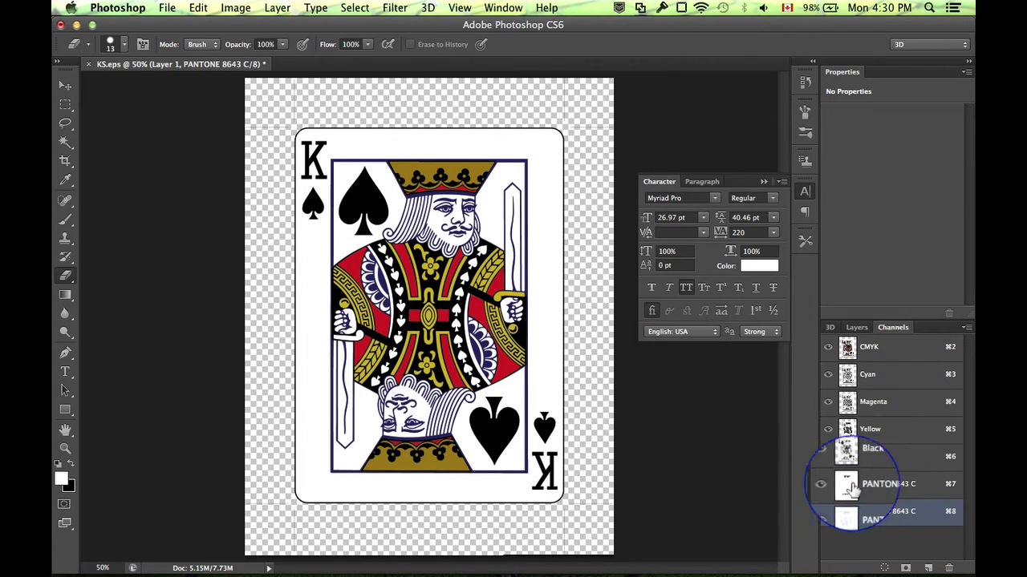
pyautogui.moveTo(874, 489); pyautogui.dragTo(948, 567)
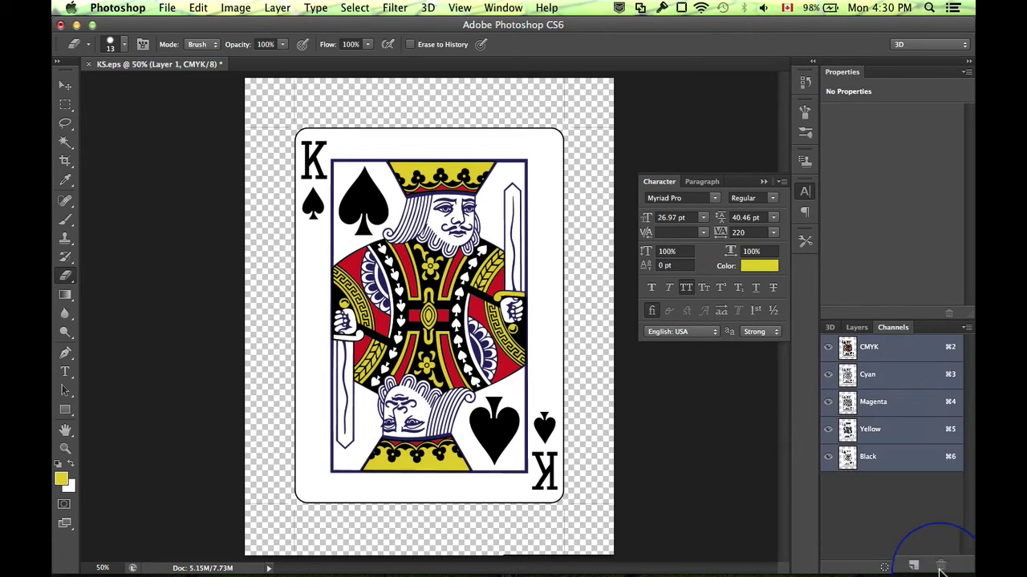
# Try a Magic Wand selection across the card's yellow crown area.
pyautogui.click(853, 327)
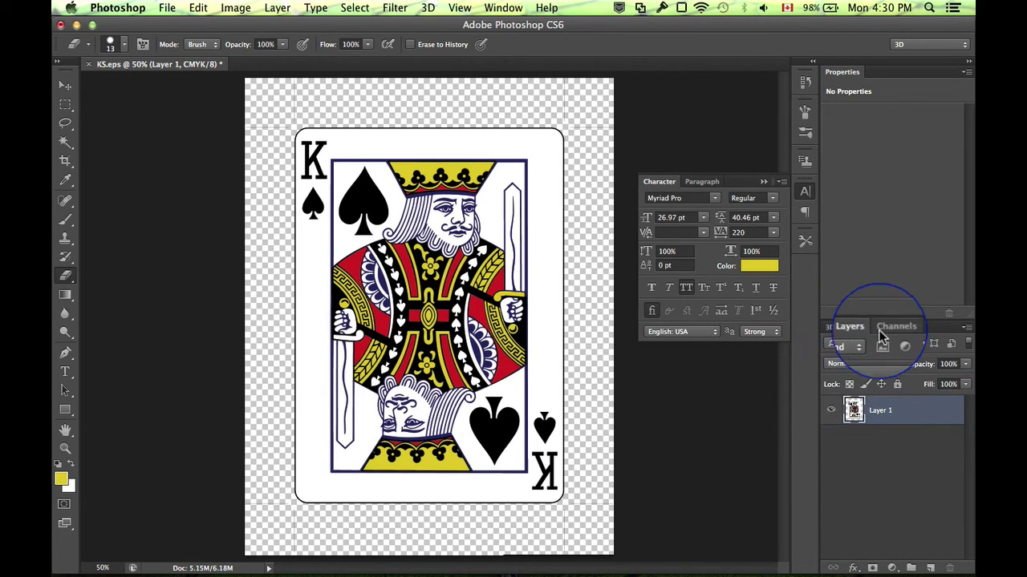
pyautogui.moveTo(854, 421); pyautogui.dragTo(794, 401)
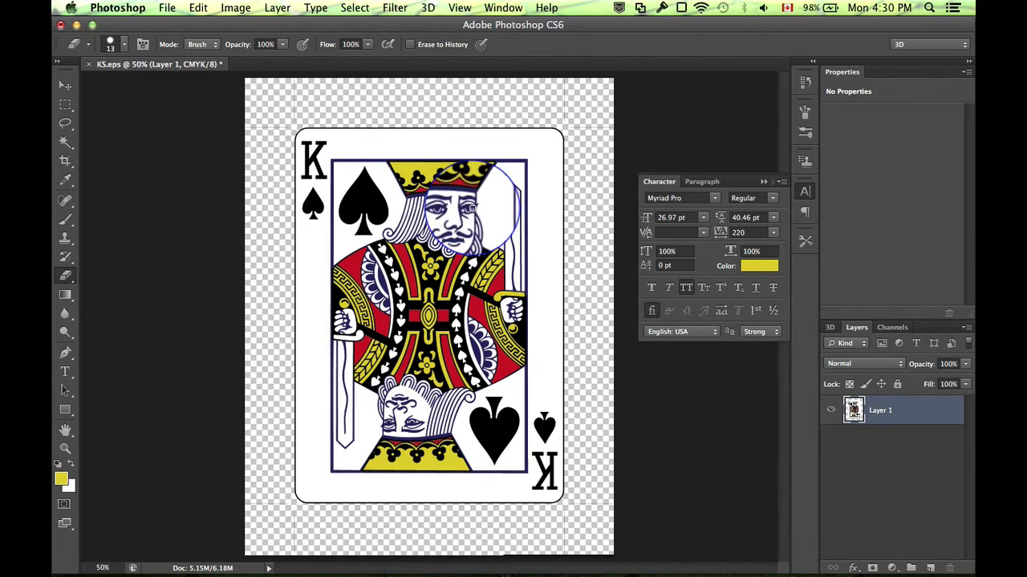
pyautogui.press('w')
pyautogui.moveTo(409, 170)
pyautogui.mouseDown()
pyautogui.moveTo(461, 234)
pyautogui.moveTo(425, 271)
pyautogui.moveTo(405, 469)
pyautogui.moveTo(455, 371)
pyautogui.mouseUp()
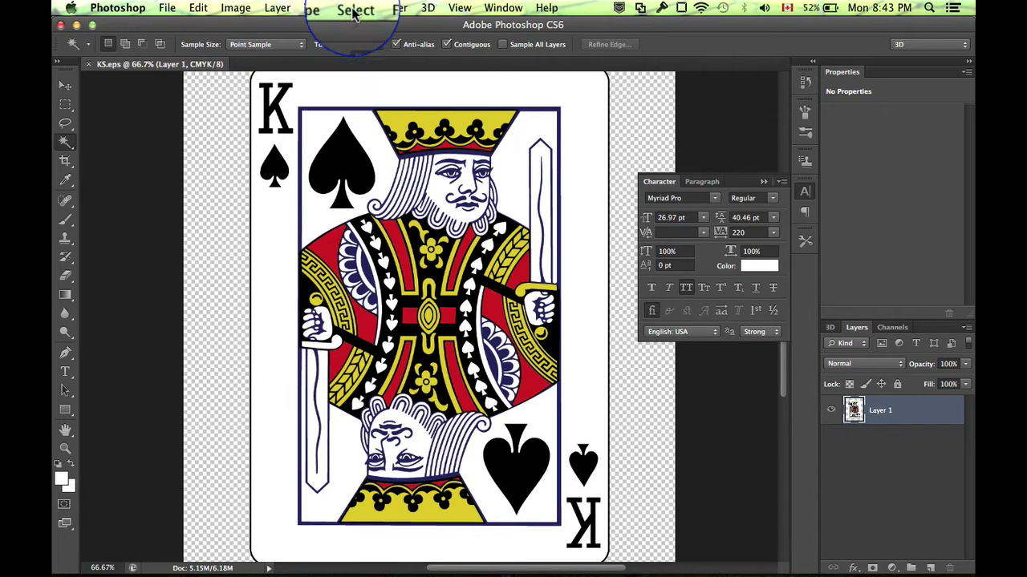
# Select the yellow via Color Range sampled from the crown, lassoing out the robe's yellow details.
pyautogui.click(354, 9)
pyautogui.click(397, 147)
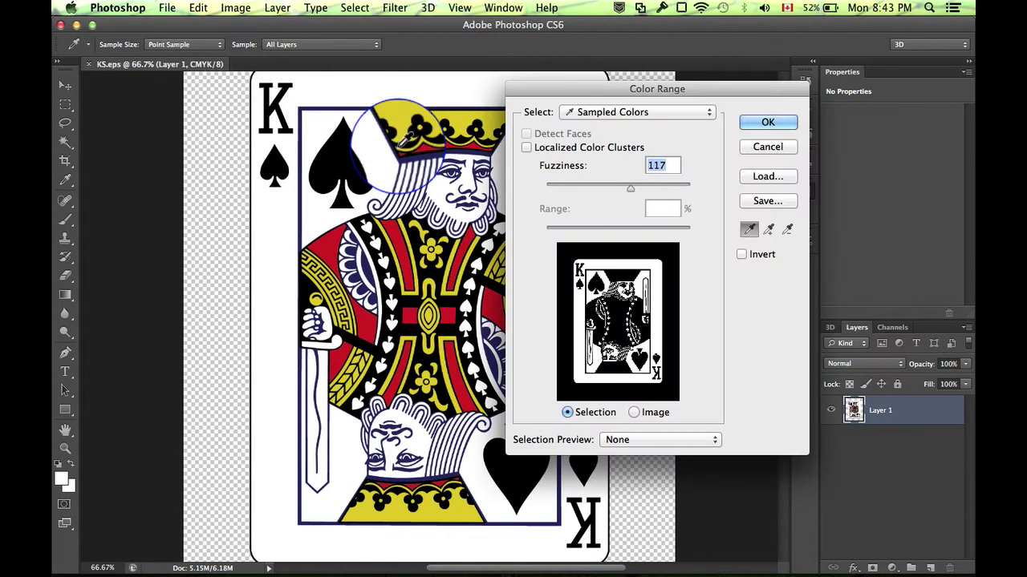
pyautogui.click(433, 134)
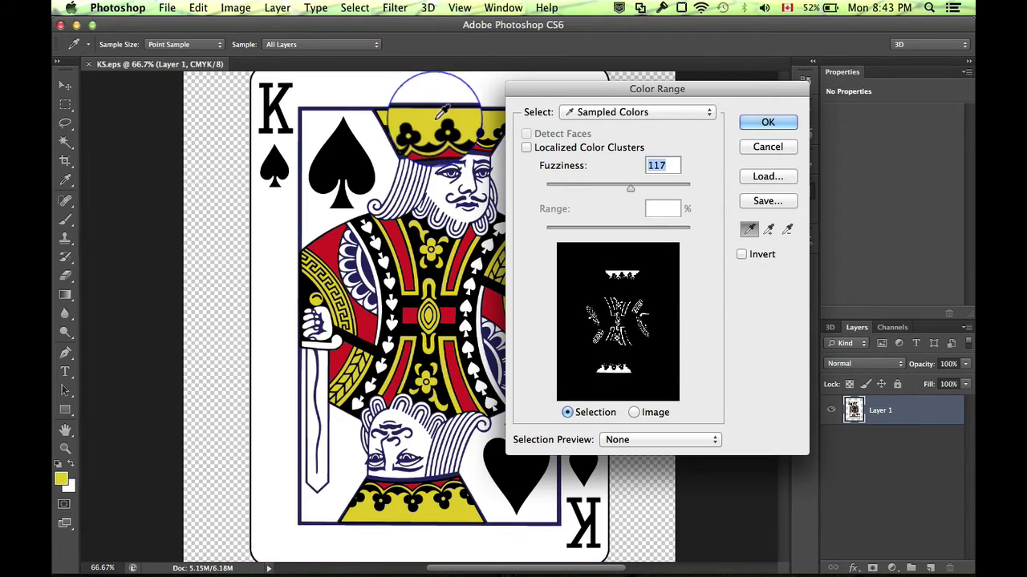
pyautogui.click(766, 121)
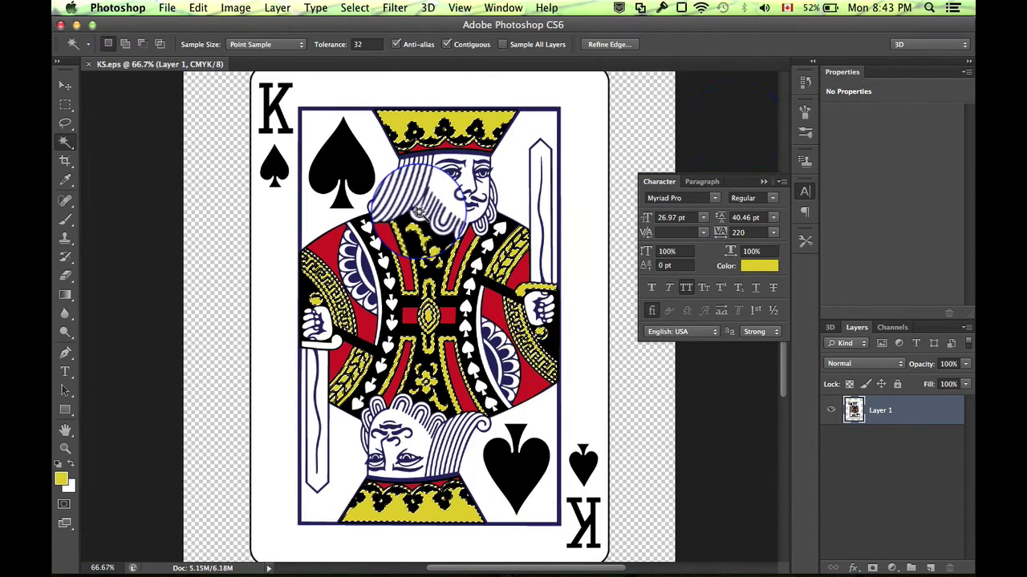
pyautogui.click(70, 127)
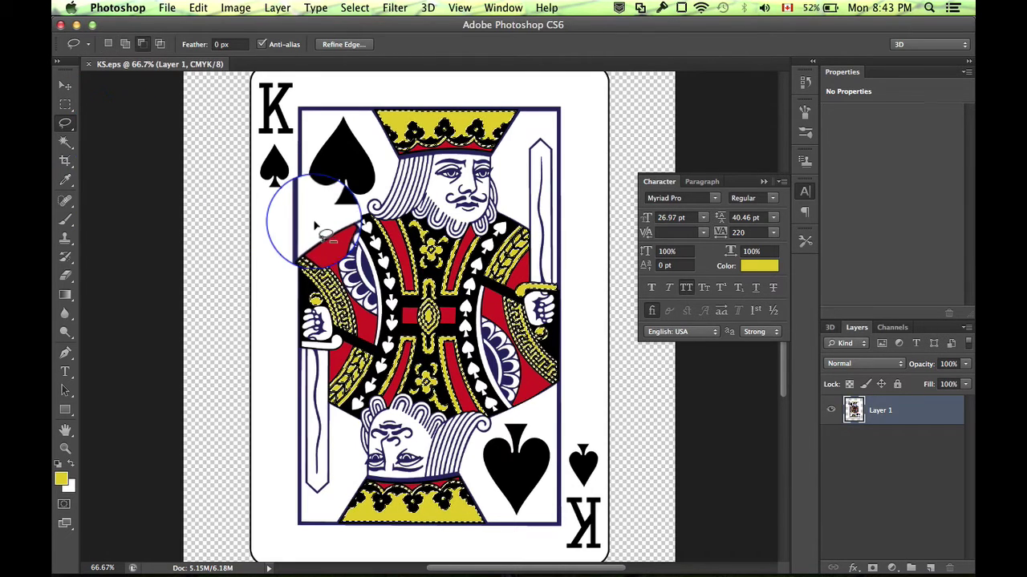
pyautogui.moveTo(311, 235)
pyautogui.mouseDown()
pyautogui.moveTo(492, 183)
pyautogui.moveTo(584, 238)
pyautogui.moveTo(596, 340)
pyautogui.moveTo(562, 420)
pyautogui.moveTo(370, 441)
pyautogui.moveTo(257, 419)
pyautogui.moveTo(262, 227)
pyautogui.mouseUp()
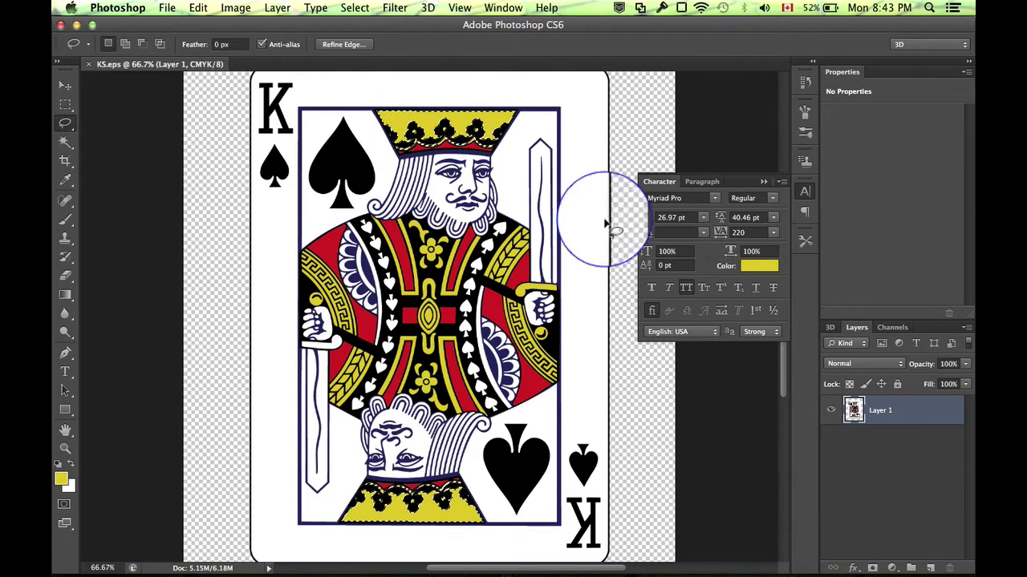
# Create a new spot channel from the crown selection using PANTONE 8643 C ink at 50% solidity.
pyautogui.click(893, 328)
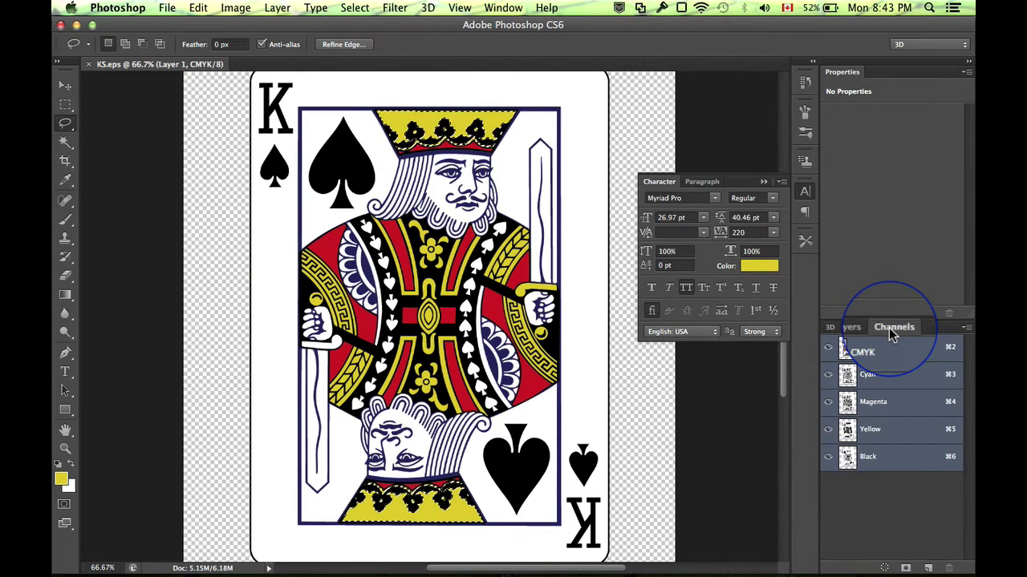
pyautogui.click(964, 329)
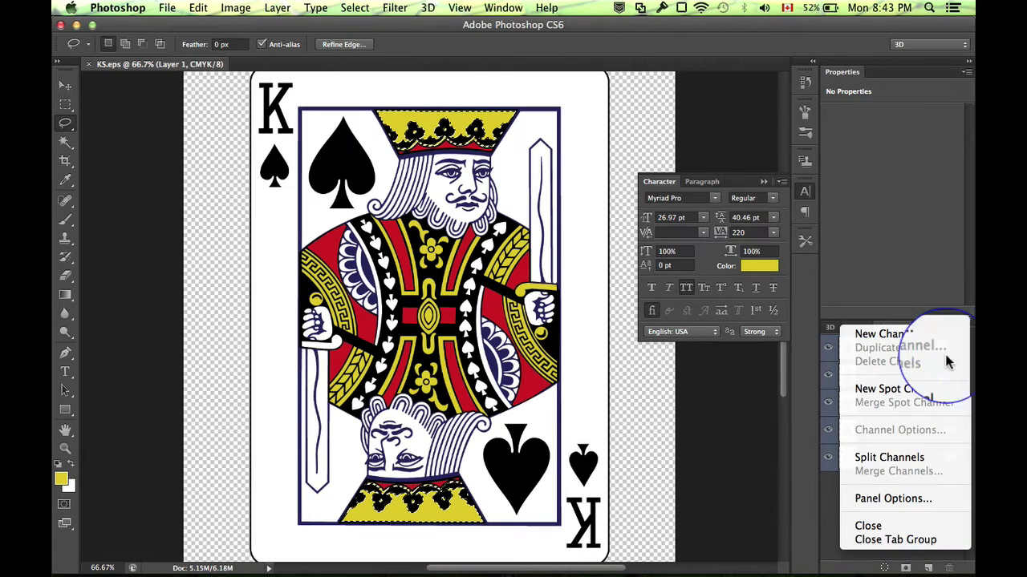
pyautogui.click(931, 390)
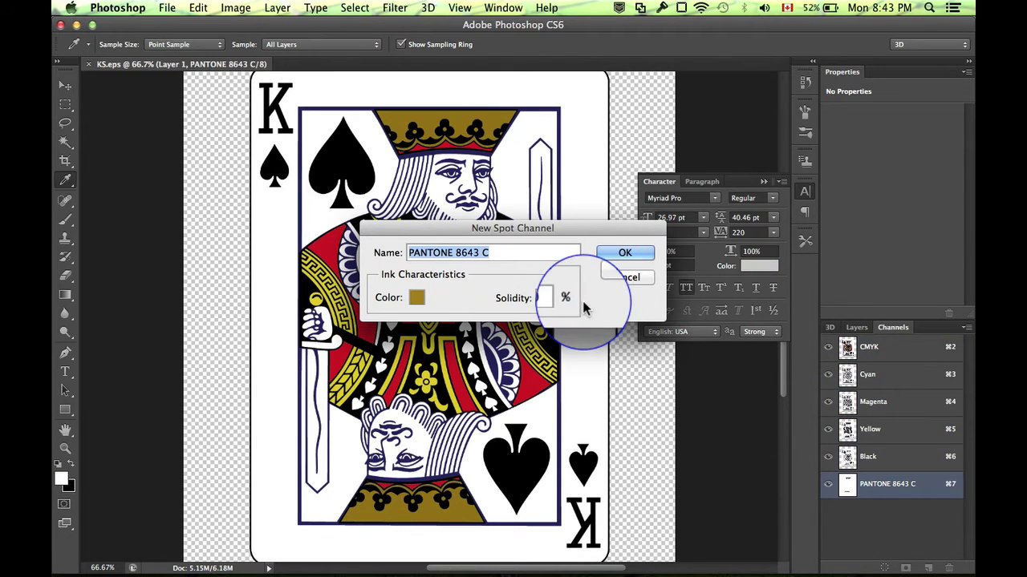
pyautogui.click(416, 298)
pyautogui.click(914, 190)
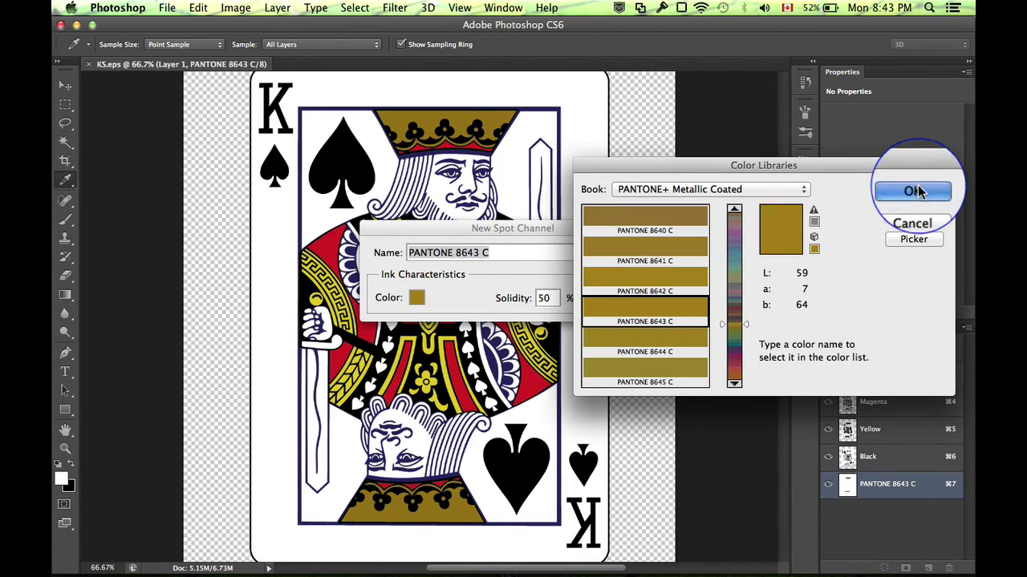
pyautogui.click(624, 254)
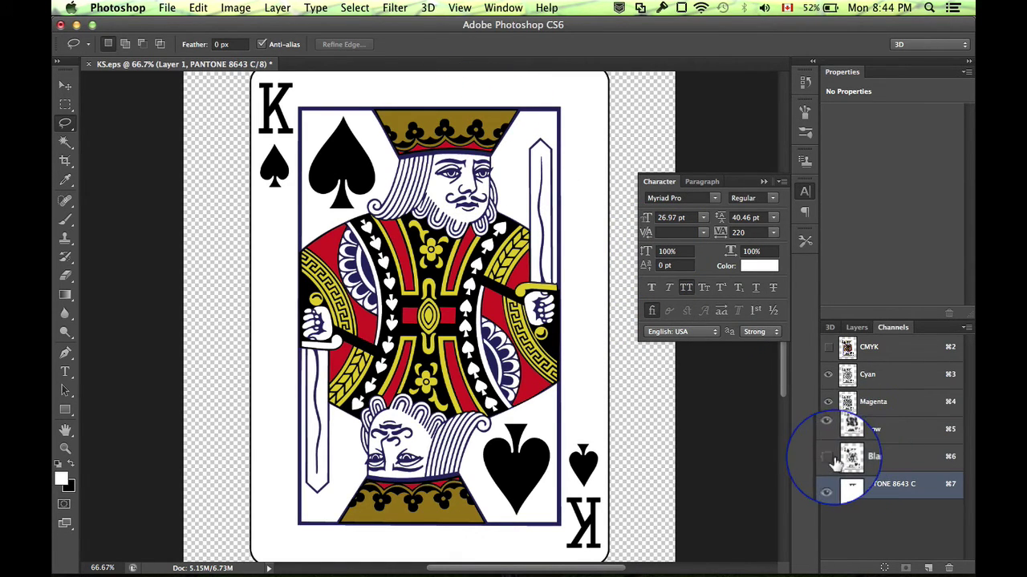
# View the spot channel alone, set its solidity to 100, then show all CMYK channels again.
pyautogui.moveTo(828, 456); pyautogui.dragTo(833, 350)
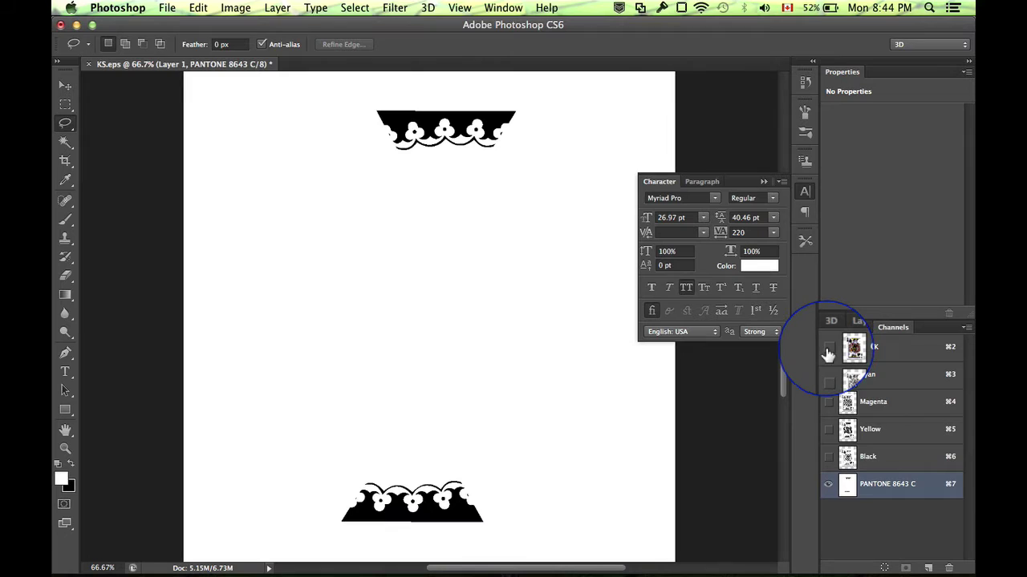
pyautogui.doubleClick(927, 498)
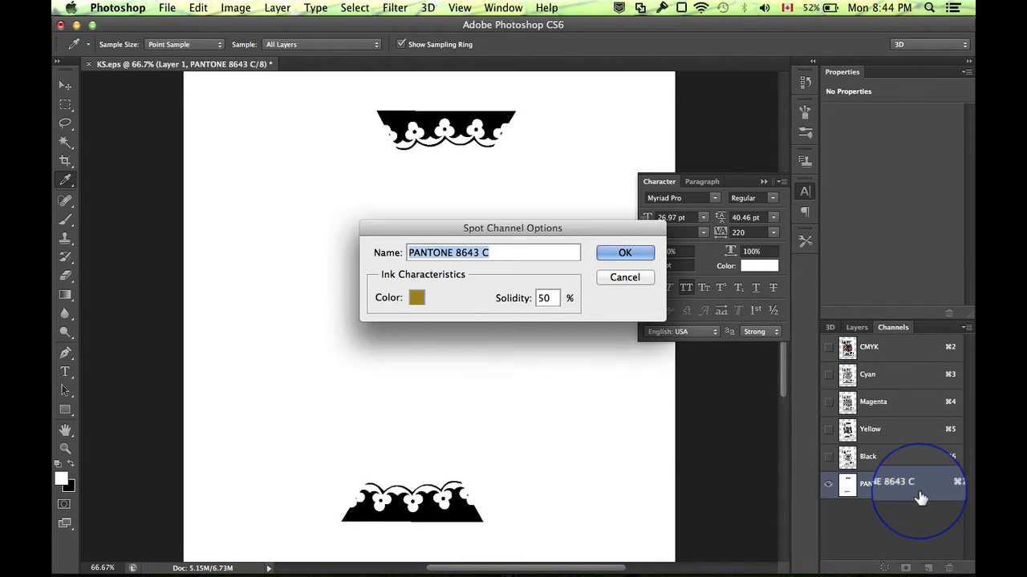
pyautogui.doubleClick(544, 299)
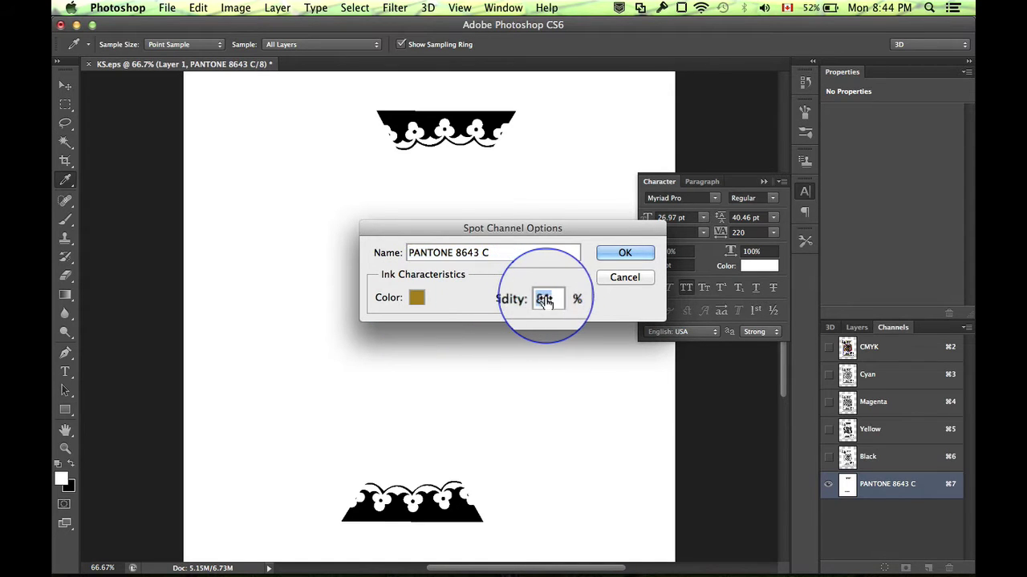
pyautogui.write('100')
pyautogui.click(617, 253)
pyautogui.press('l')
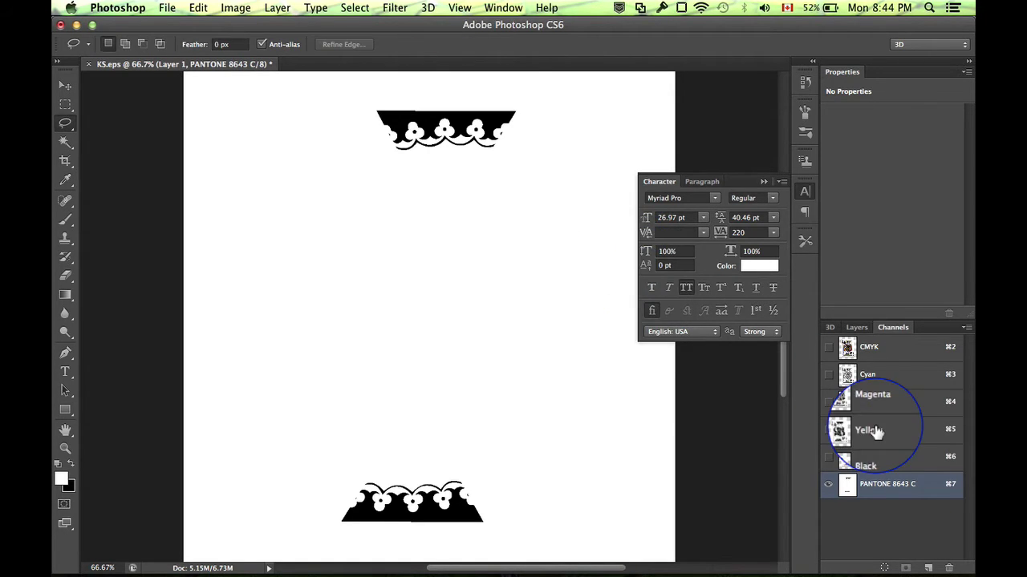
pyautogui.click(827, 348)
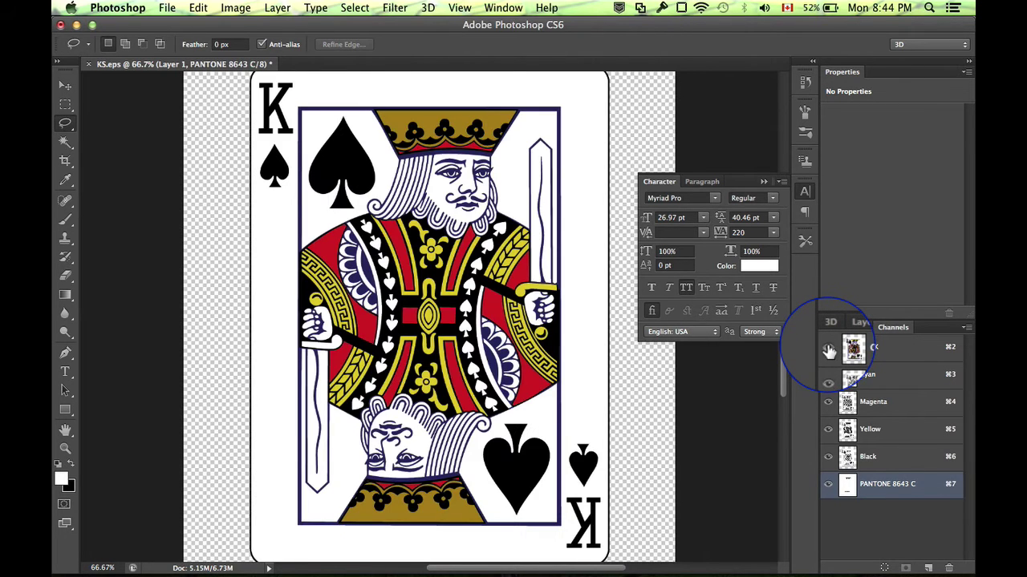
# Magic Wand select the gold crown bands and red robe pieces, then copy them to Layer 2.
pyautogui.click(855, 346)
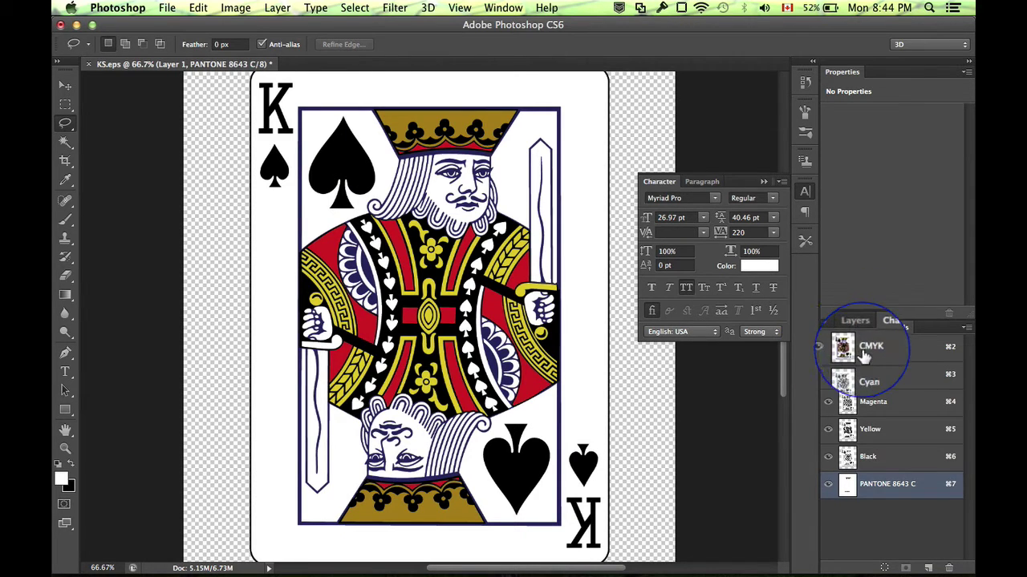
pyautogui.click(855, 329)
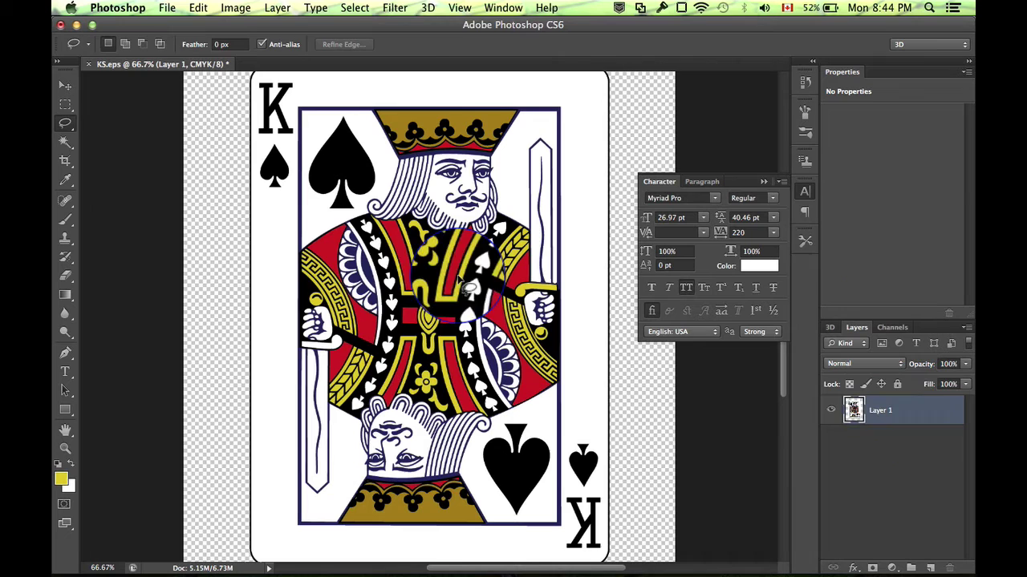
pyautogui.press('w')
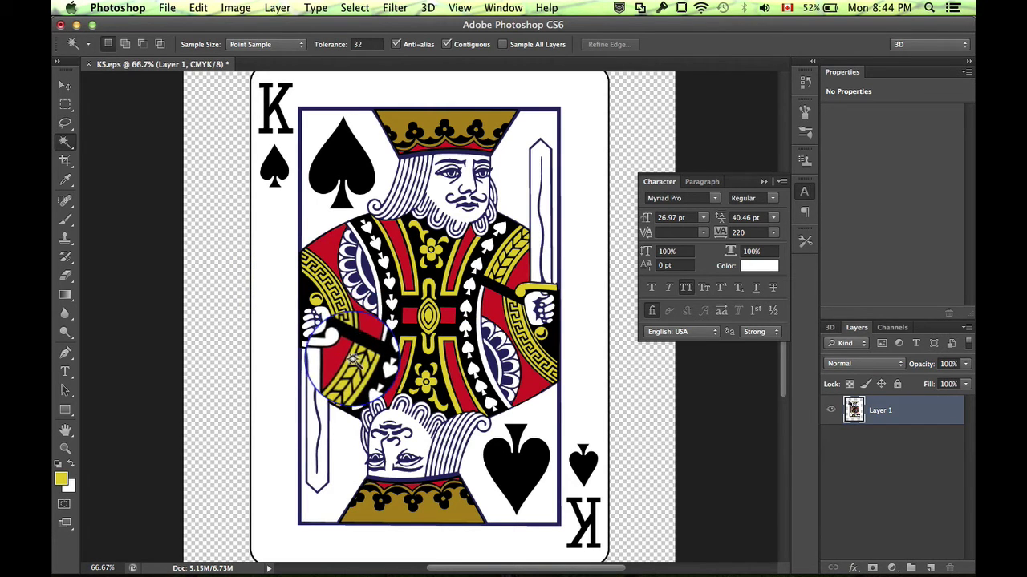
pyautogui.click(351, 321)
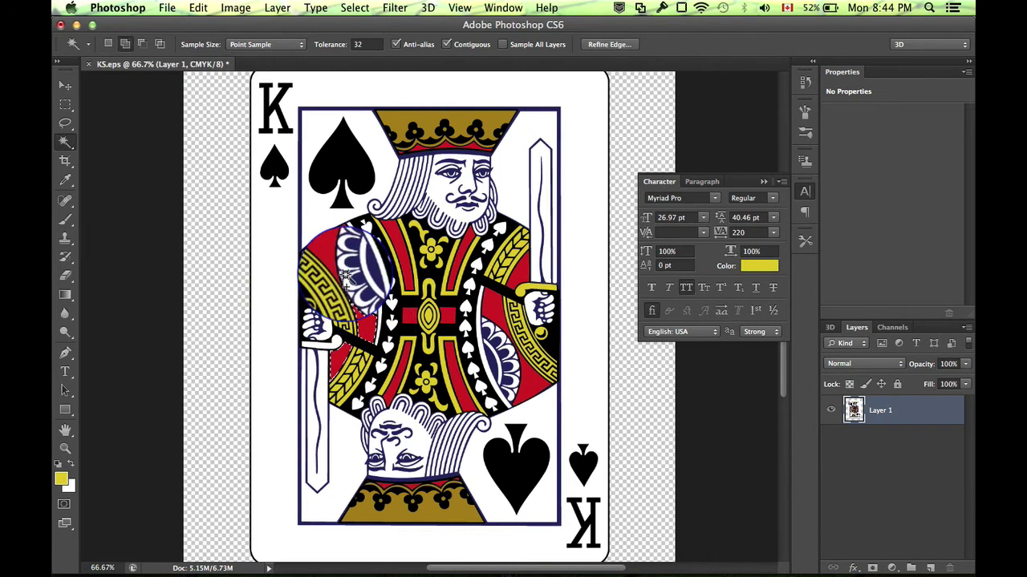
pyautogui.click(332, 257)
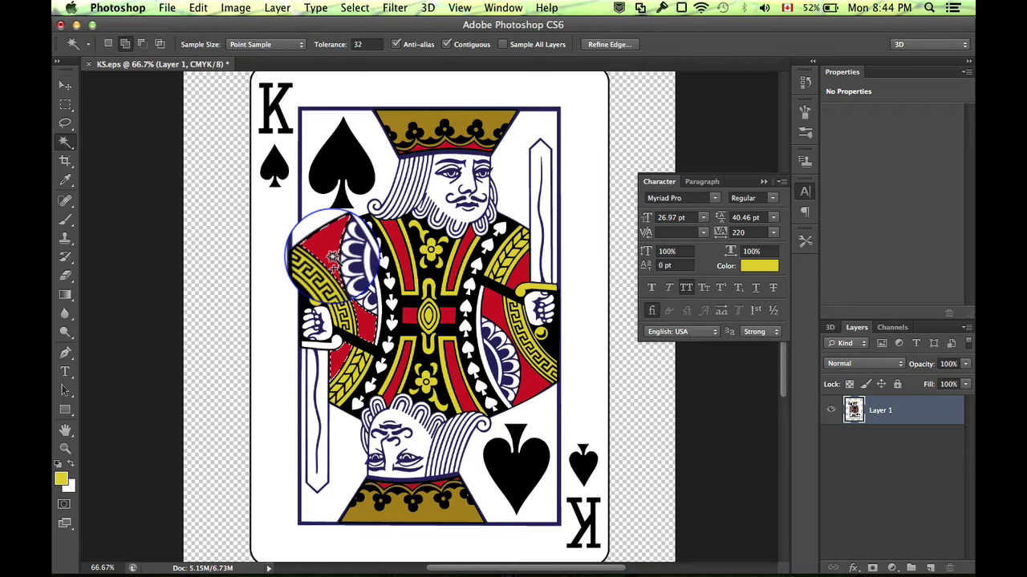
pyautogui.moveTo(332, 257); pyautogui.dragTo(485, 301)
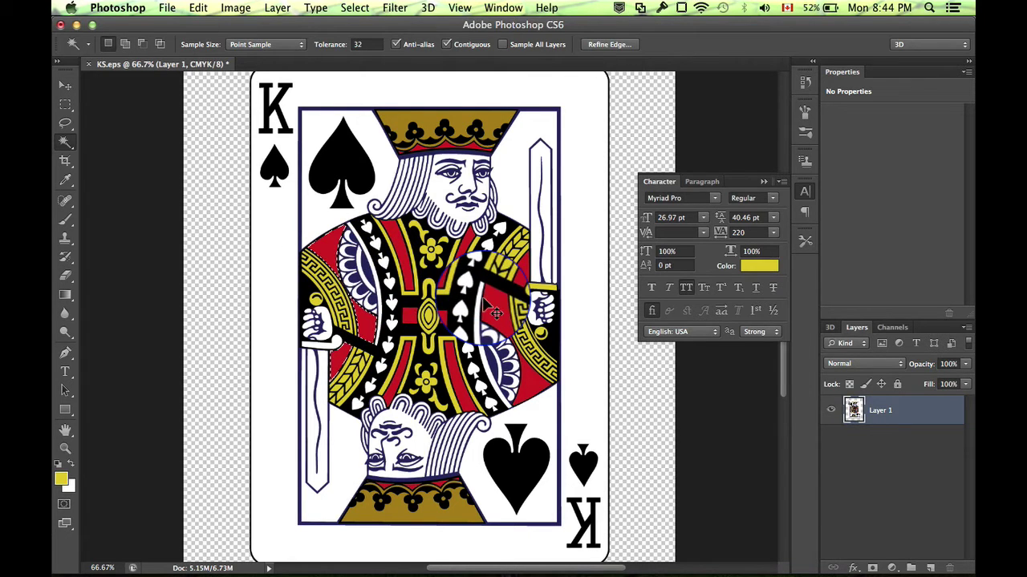
pyautogui.press('super+j')
# Hide Layer 1 so only Layer 2's crown and robe pieces show, then view the channels.
pyautogui.press('v')
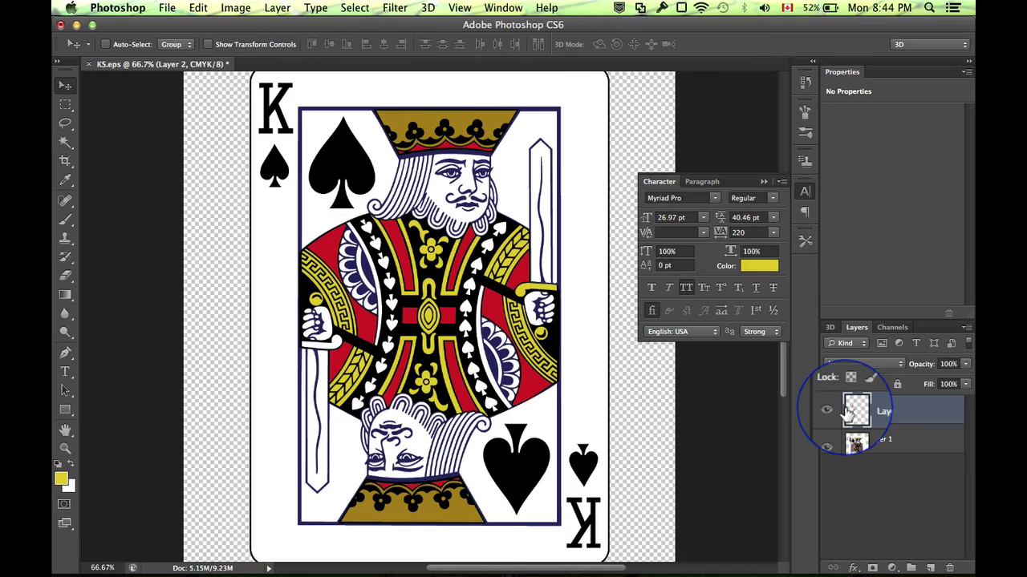
pyautogui.keyDown('alt'); pyautogui.click(831, 411); pyautogui.keyUp('alt')
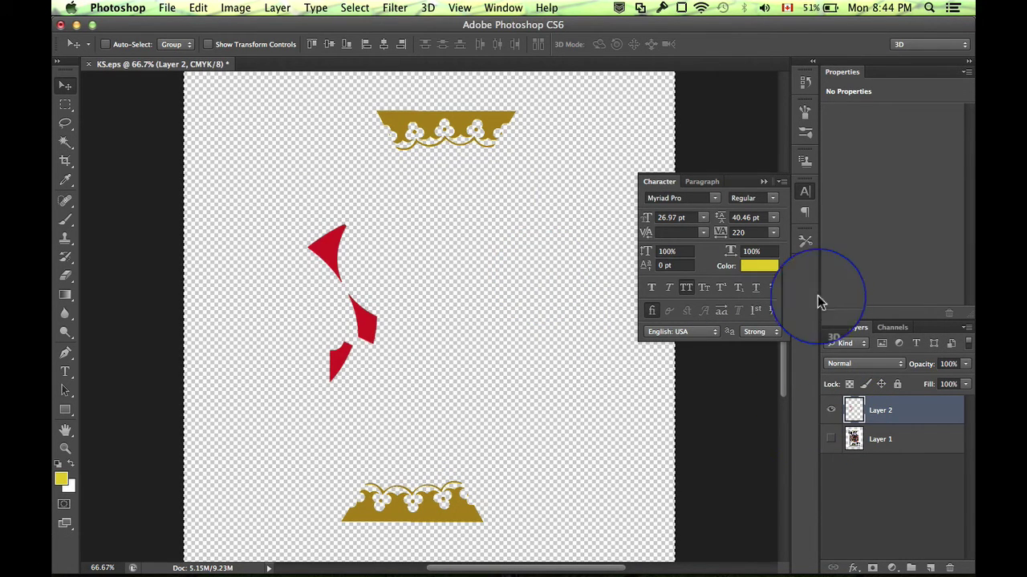
pyautogui.click(889, 327)
# Add a second PANTONE 8643 C spot channel from the Channels panel menu.
pyautogui.click(967, 329)
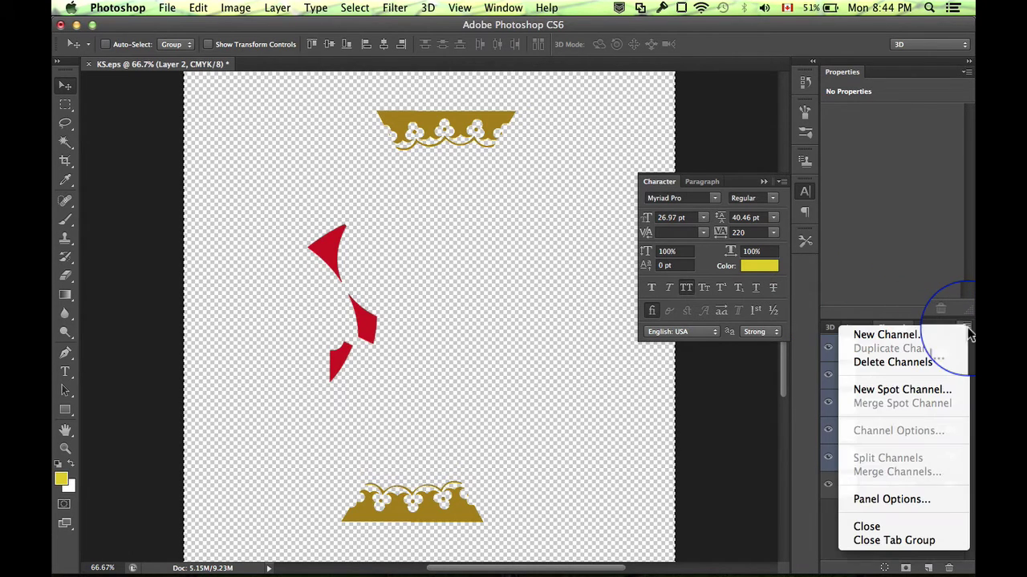
pyautogui.click(927, 390)
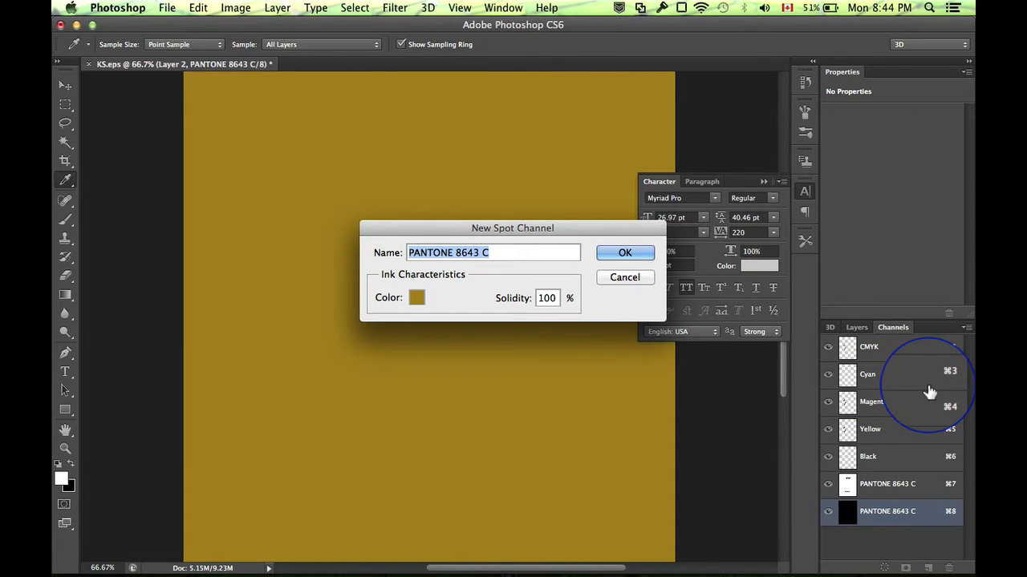
pyautogui.press('Return')
pyautogui.press('v')
pyautogui.moveTo(860, 511); pyautogui.dragTo(854, 513)
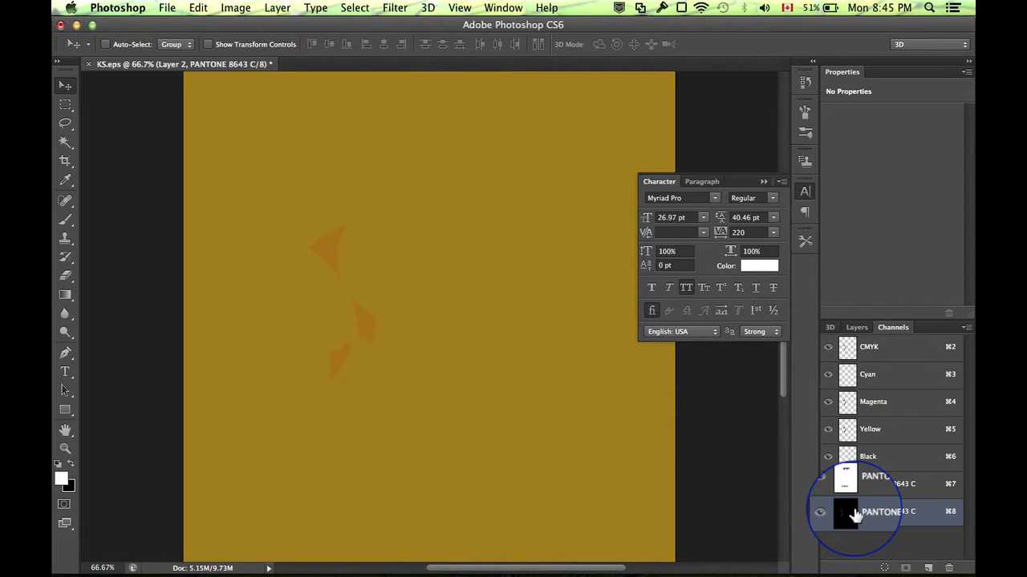
# Invert the new spot channel so it is empty, then return to the CMYK composite and layers.
pyautogui.press('super+i')
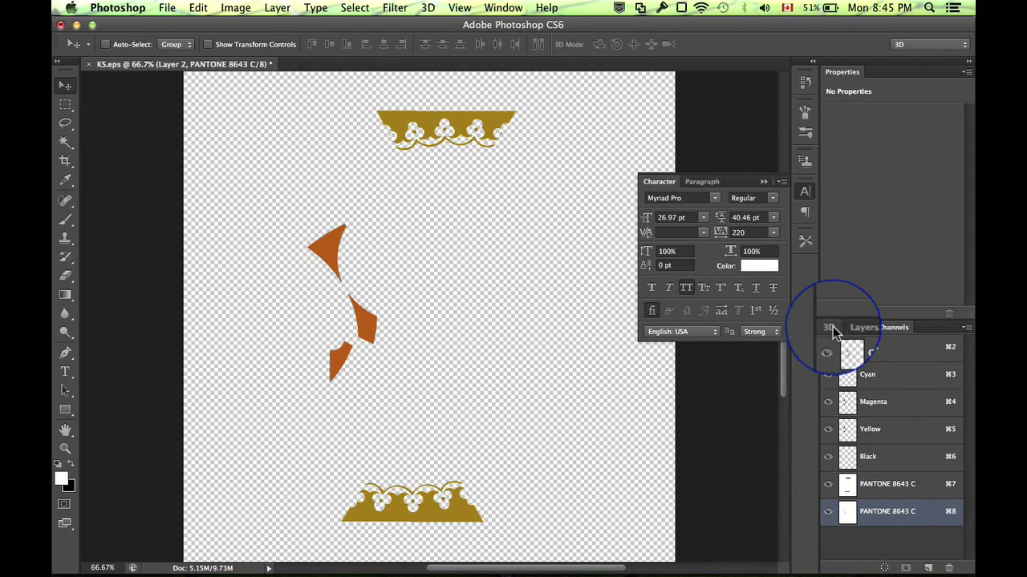
pyautogui.press('super+3')
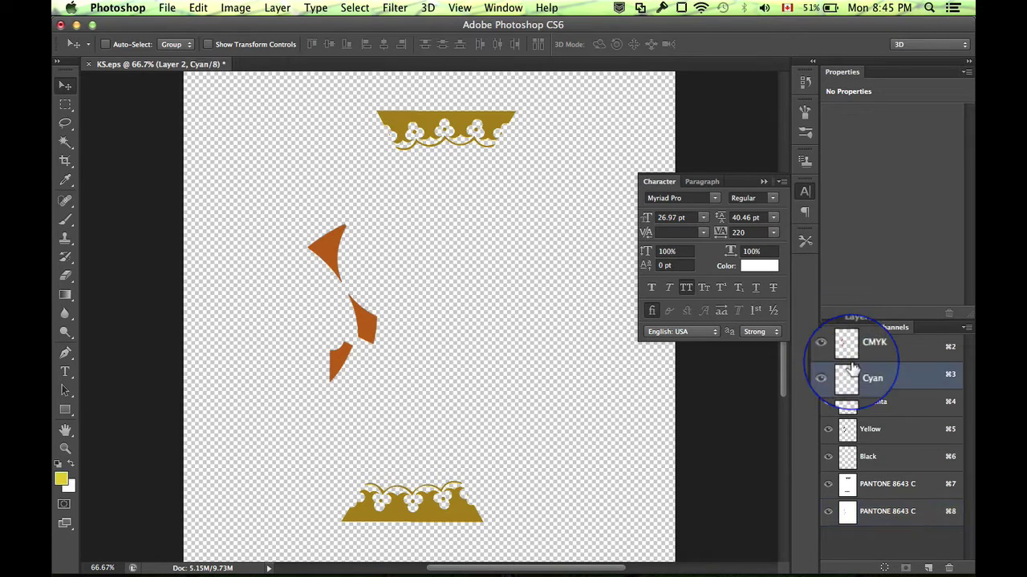
pyautogui.press('super+2')
pyautogui.click(864, 327)
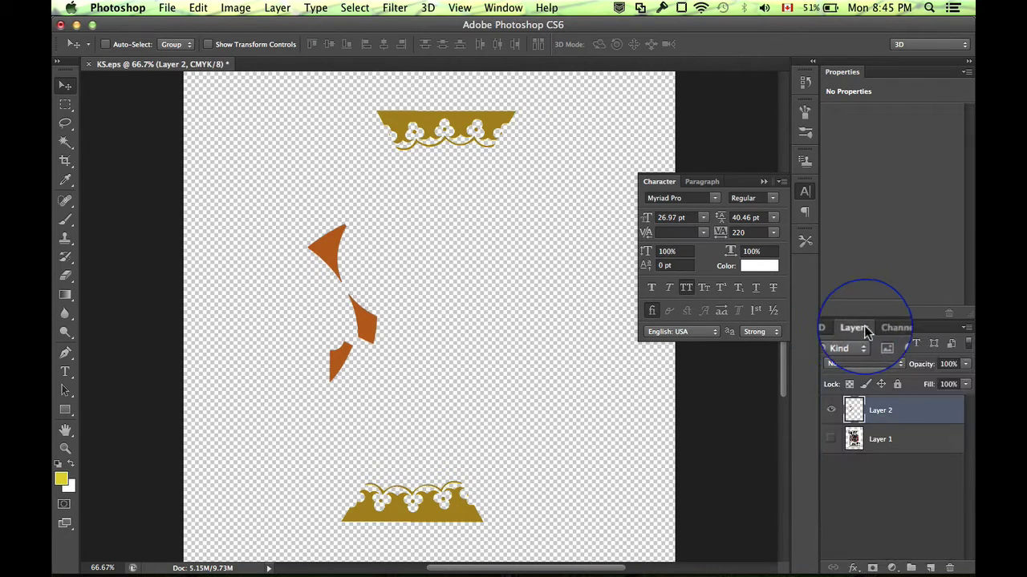
# Show the full card, paint a Quick Mask over the king's robe, and turn it into a selection.
pyautogui.click(829, 439)
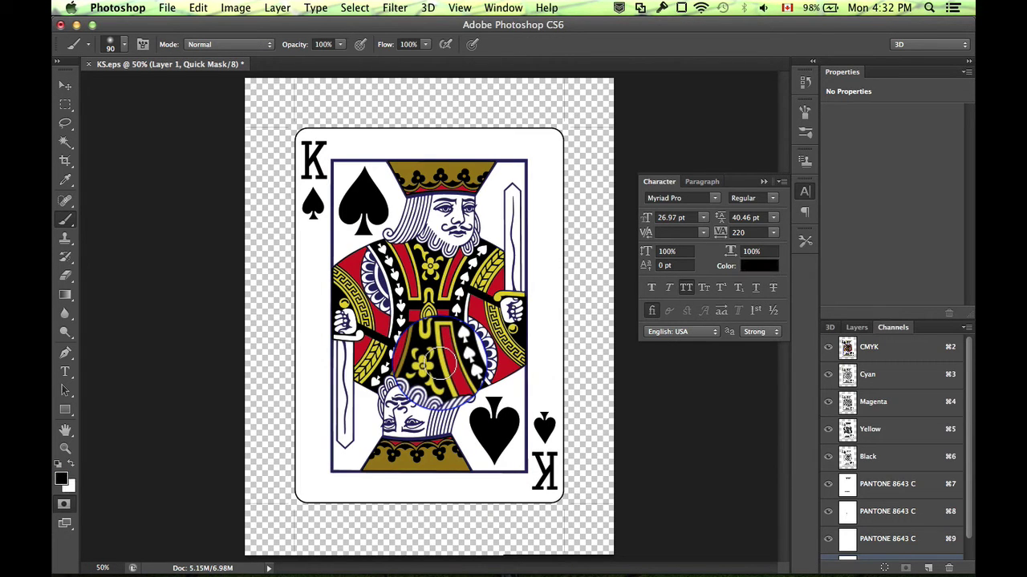
pyautogui.moveTo(440, 362)
pyautogui.mouseDown()
pyautogui.moveTo(353, 302)
pyautogui.moveTo(433, 305)
pyautogui.moveTo(465, 335)
pyautogui.moveTo(473, 385)
pyautogui.mouseUp()
pyautogui.scroll(-1, 940, 372)
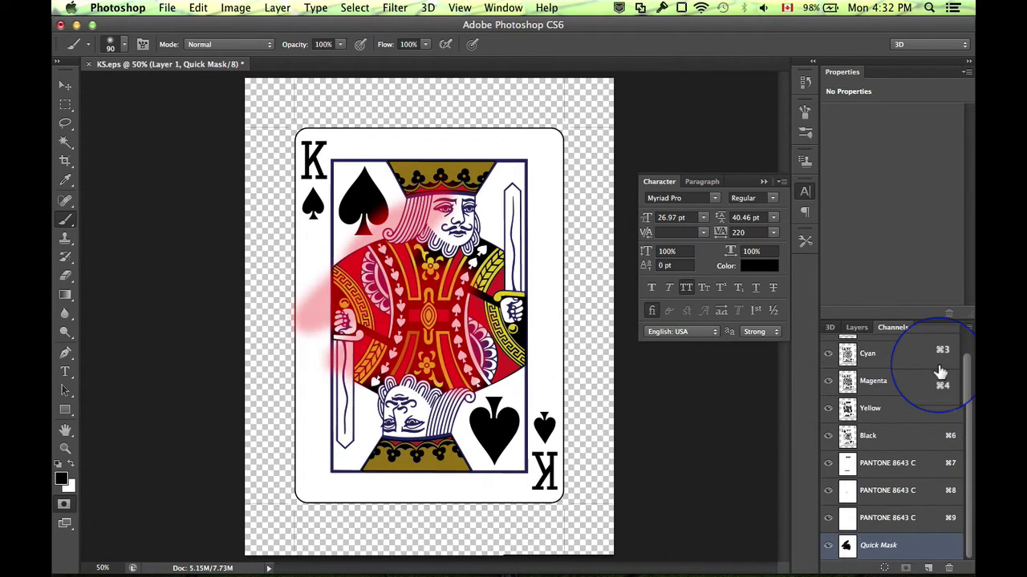
pyautogui.press('q')
# Activate the third PANTONE 8643 C channel, review its ink settings, and view it alone.
pyautogui.click(876, 534)
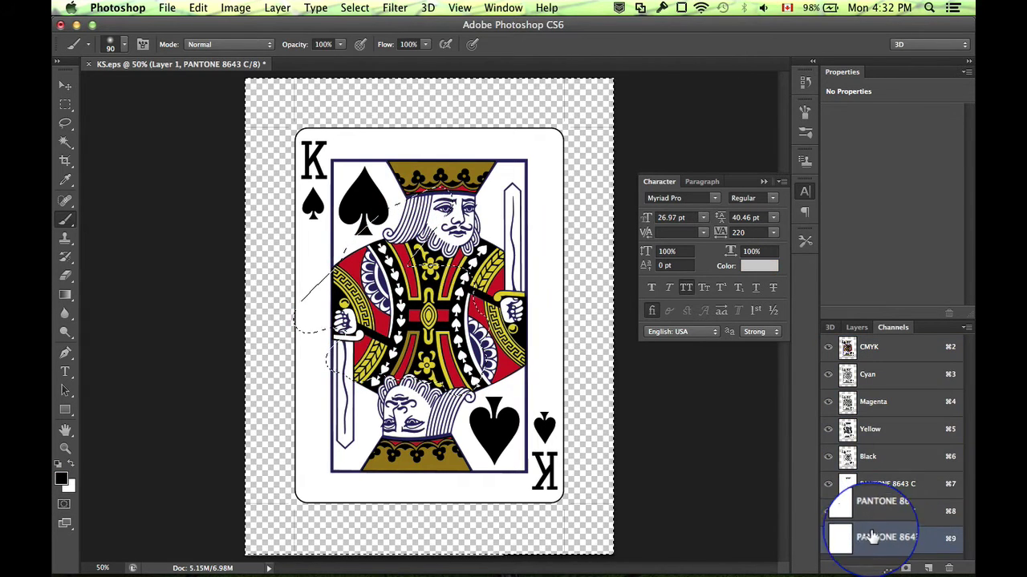
pyautogui.press('i')
pyautogui.doubleClick(929, 535)
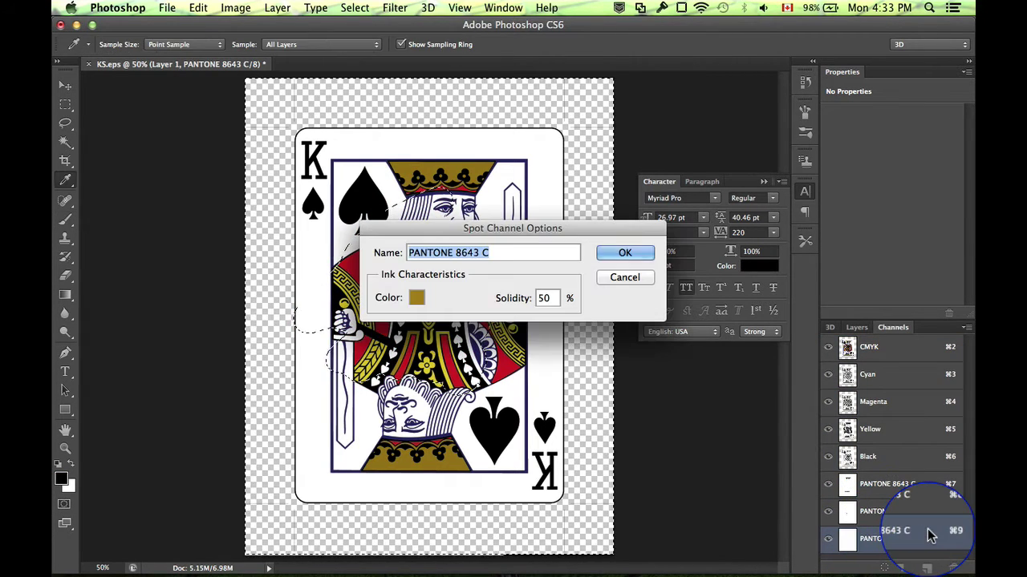
pyautogui.click(612, 282)
pyautogui.press('b')
pyautogui.click(827, 347)
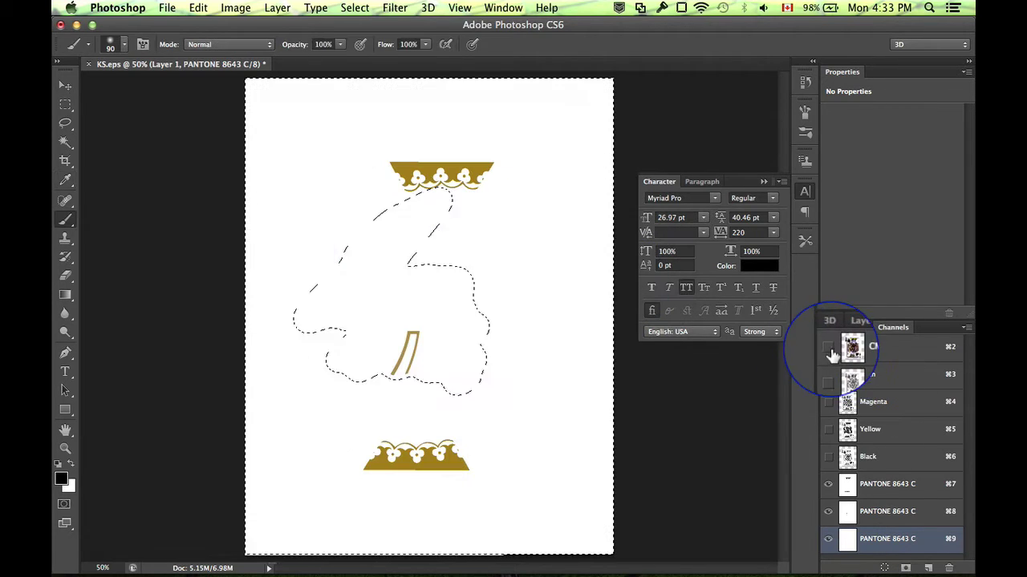
# Fill the selection in that spot channel, then discard the channel and restore the CMYK composite.
pyautogui.press('x')
pyautogui.press('Delete')
pyautogui.click(829, 499)
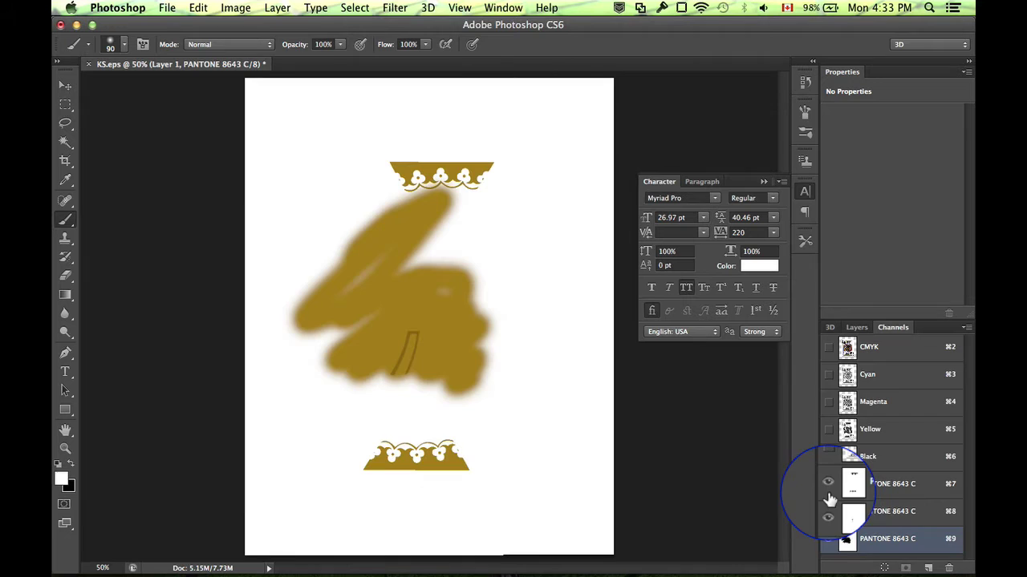
pyautogui.press('super+2')
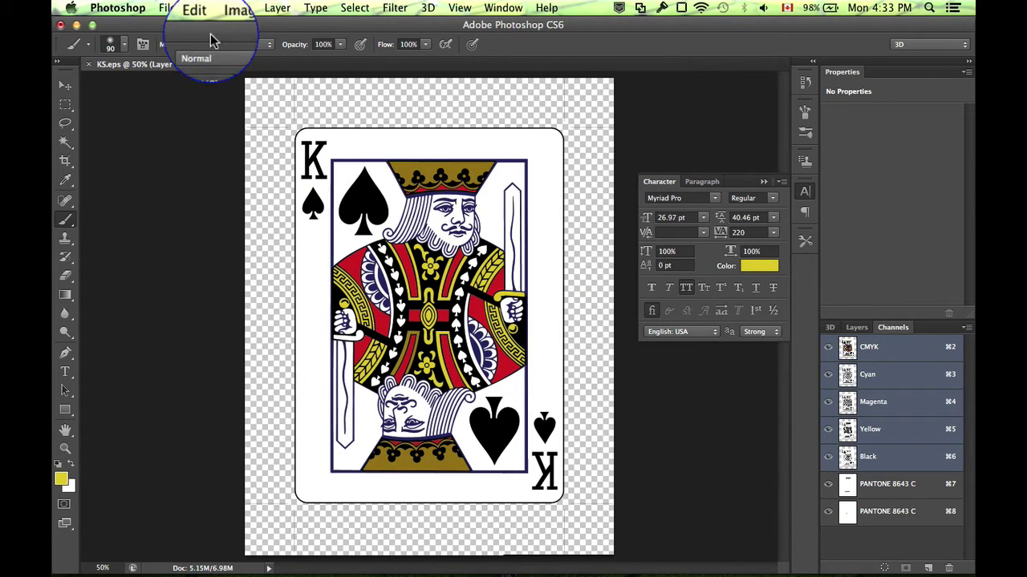
# Save As KS copy.eps in Photoshop DCS 2.0 format, overwriting the existing file.
pyautogui.click(167, 7)
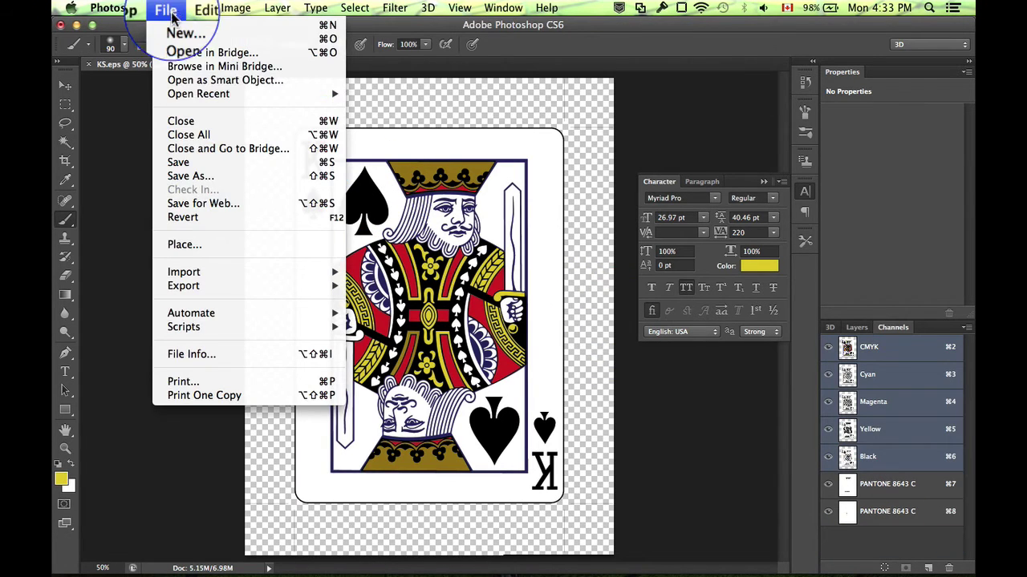
pyautogui.click(200, 178)
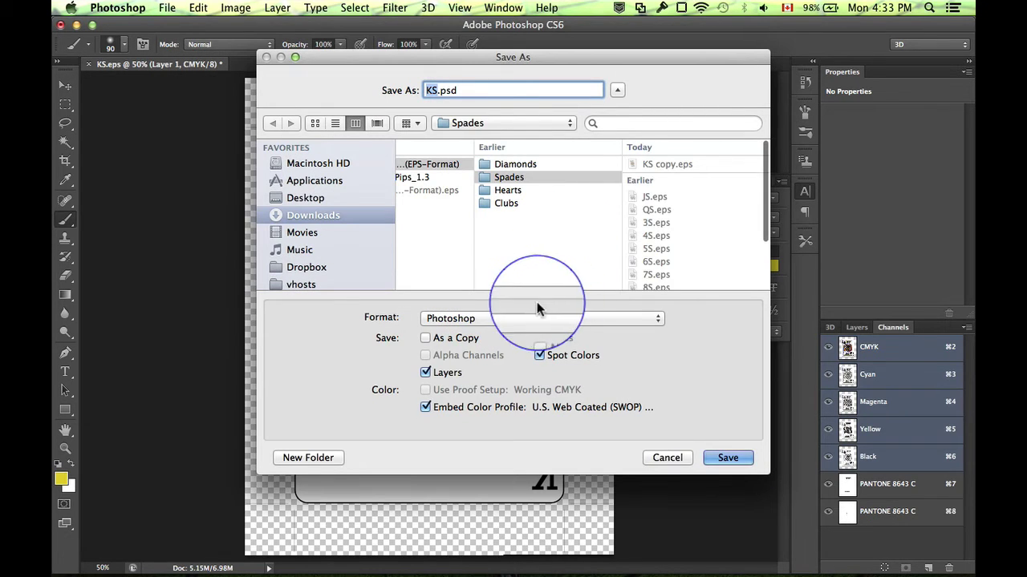
pyautogui.click(509, 319)
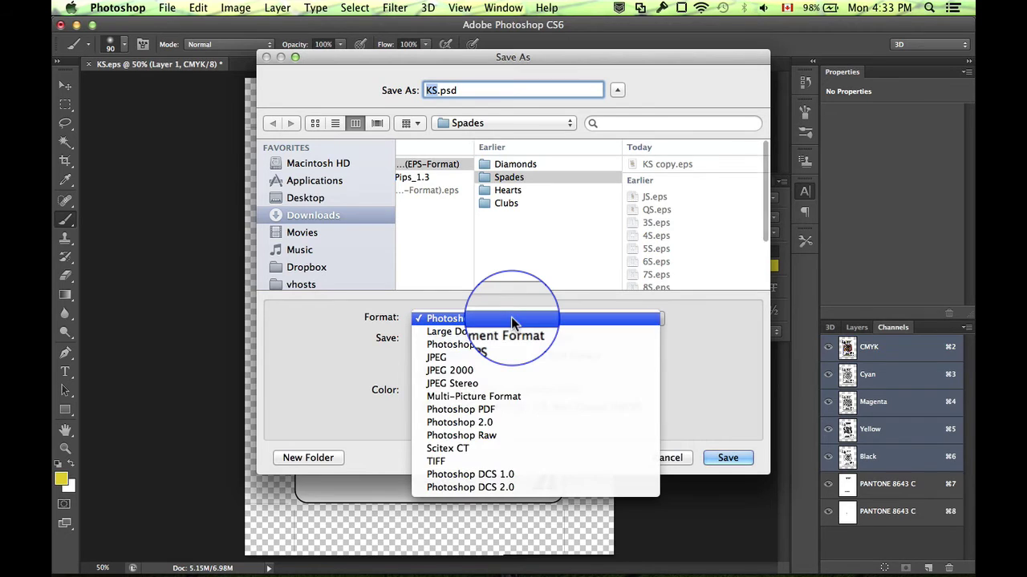
pyautogui.click(494, 487)
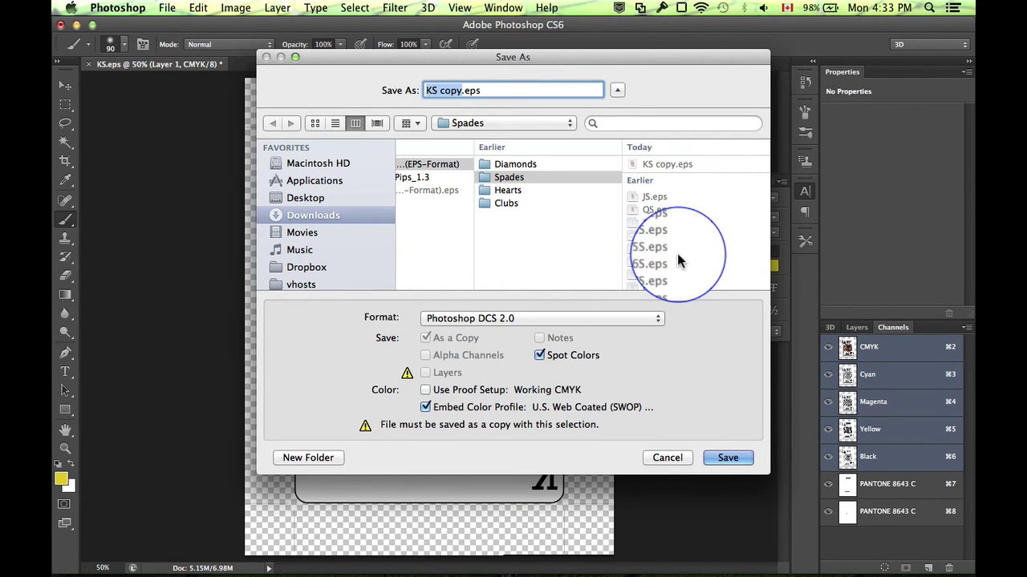
pyautogui.click(739, 467)
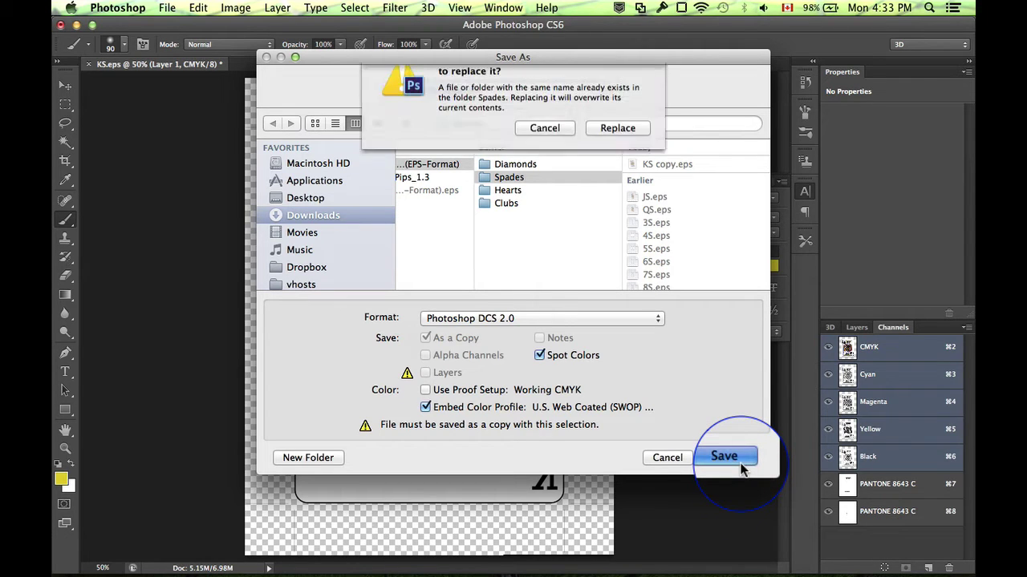
pyautogui.click(619, 149)
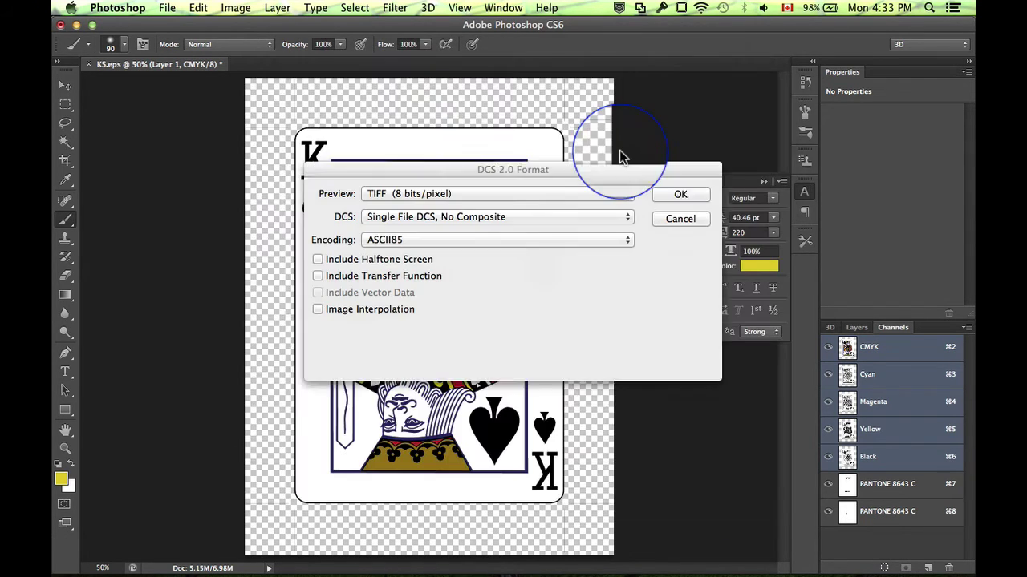
# Keep the TIFF (8 bits/pixel) preview and choose Single File DCS, No Composite.
pyautogui.click(409, 198)
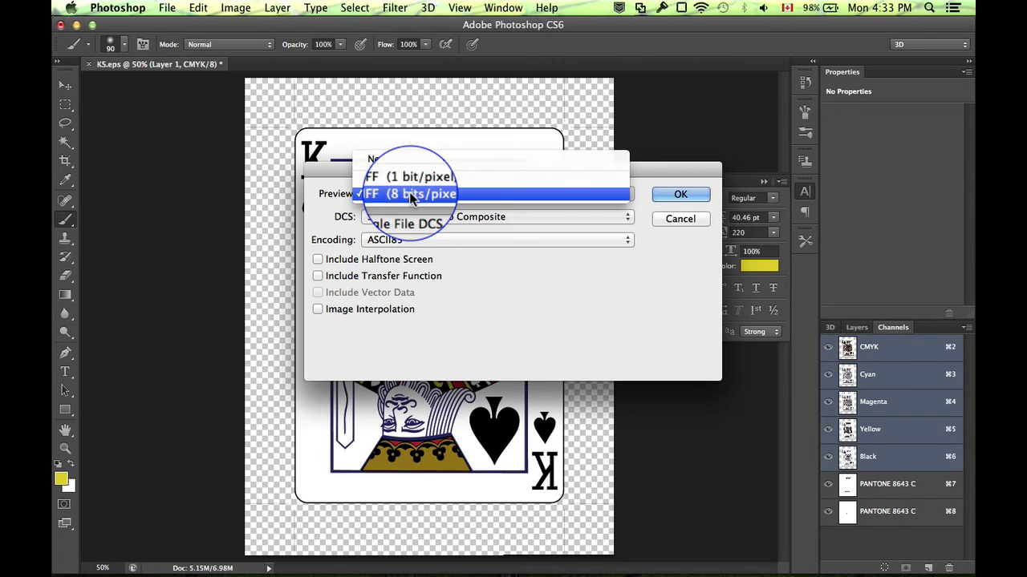
pyautogui.click(410, 193)
pyautogui.click(404, 217)
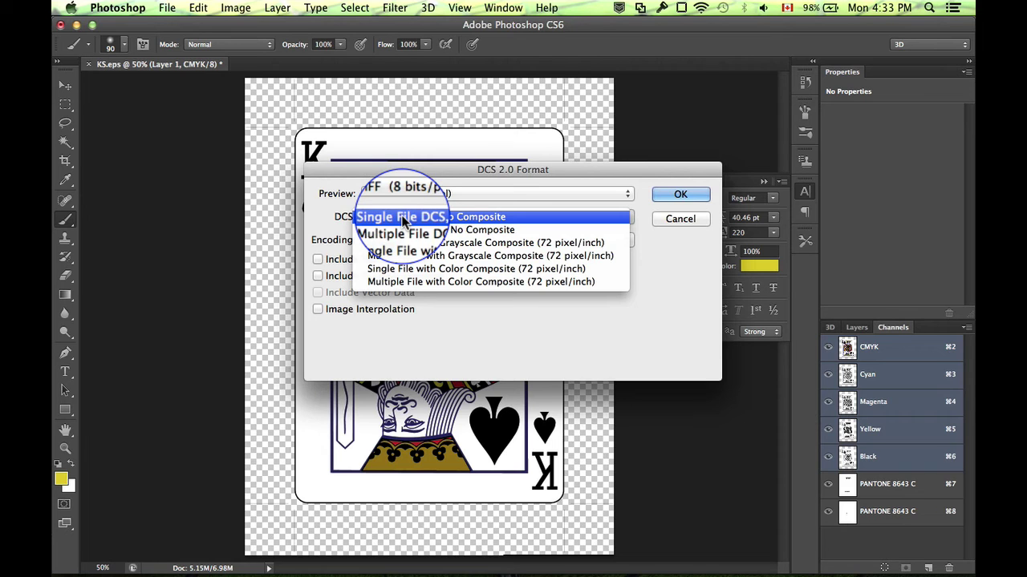
pyautogui.click(403, 218)
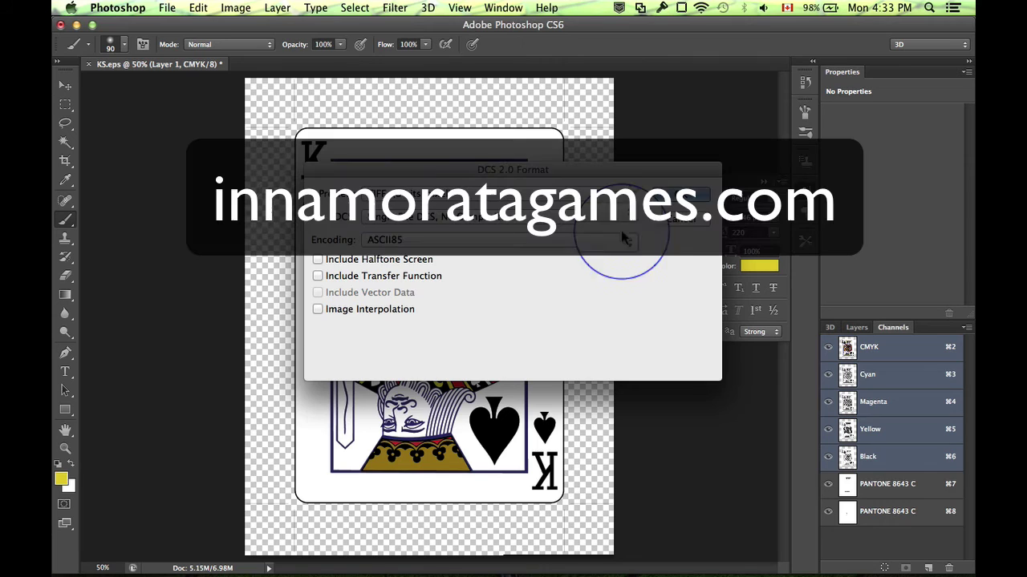
# Confirm the DCS 2.0 Format options to finish saving the king of spades card as EPS.
pyautogui.click(691, 198)
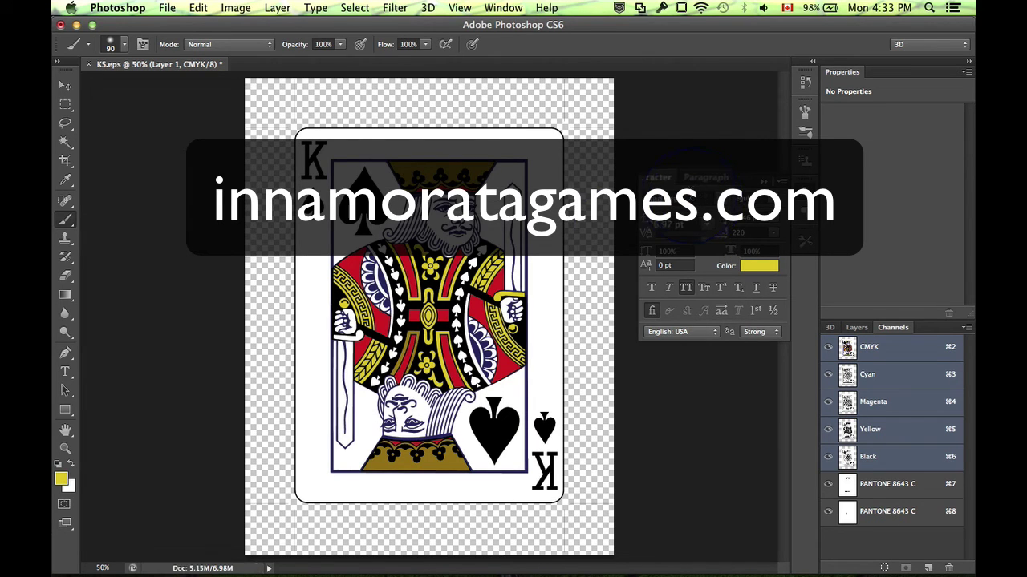